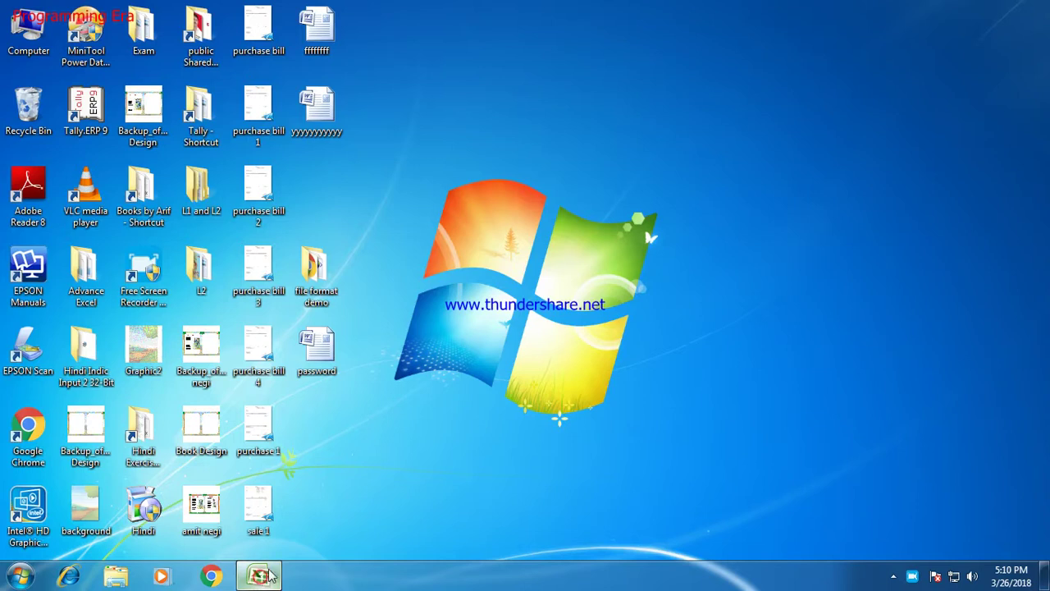
Step: Enter the numbers 1, 2 and 3 across the first row, A1:C1
{"action": "left_click", "coordinate": [39, 154]}
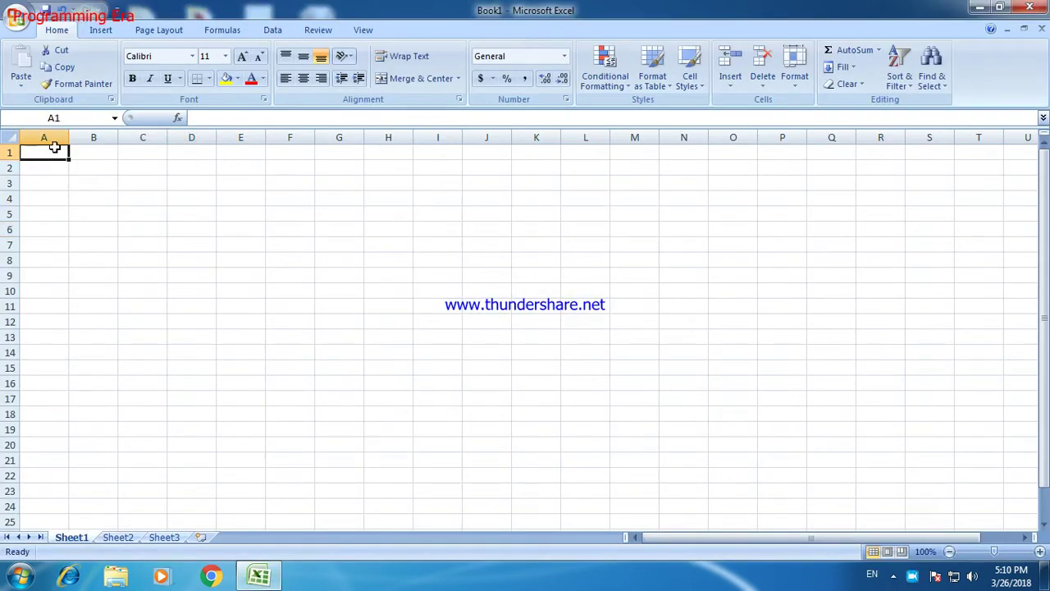
{"action": "type", "text": "1"}
{"action": "key", "text": "Right"}
{"action": "type", "text": "23"}
{"action": "key", "text": "Return"}
{"action": "key", "text": "Up"}
{"action": "key", "text": "Right"}
{"action": "key", "text": "Left"}
{"action": "key", "text": "Right"}
{"action": "type", "text": "3"}
{"action": "key", "text": "Right"}
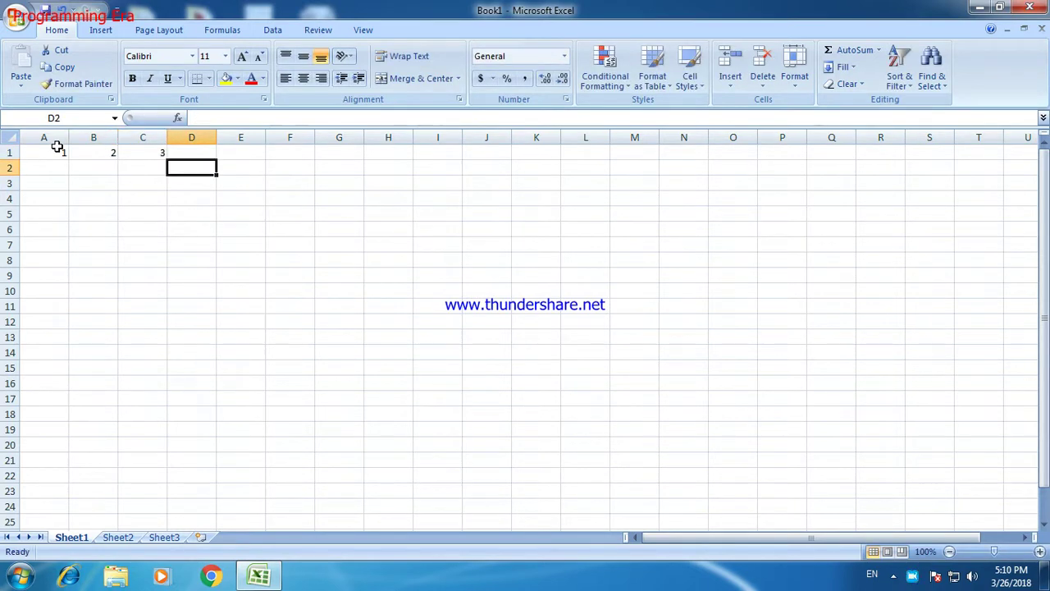
{"action": "key", "text": "Left"}
{"action": "key", "text": "Left"}
{"action": "key", "text": "Left"}
Step: Fill row 2 with 4, 5, 6 and row 3 with 7, 8, 9 to complete the grid
{"action": "key", "text": "Return"}
{"action": "type", "text": "4"}
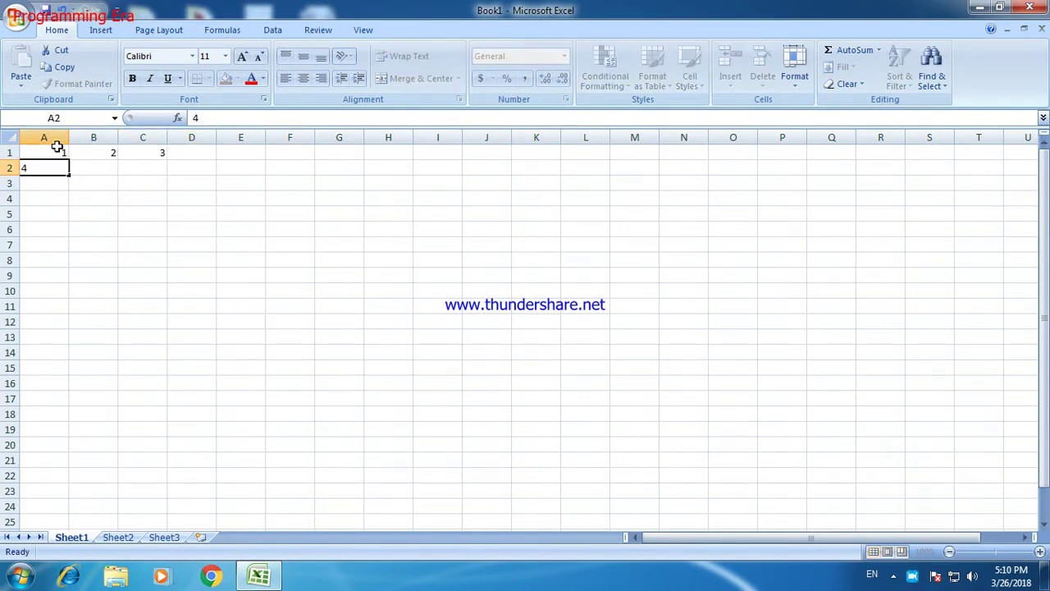
{"action": "key", "text": "Right"}
{"action": "type", "text": "5"}
{"action": "key", "text": "Right"}
{"action": "type", "text": "+6"}
{"action": "key", "text": "Return"}
{"action": "key", "text": "Left"}
{"action": "key", "text": "Left"}
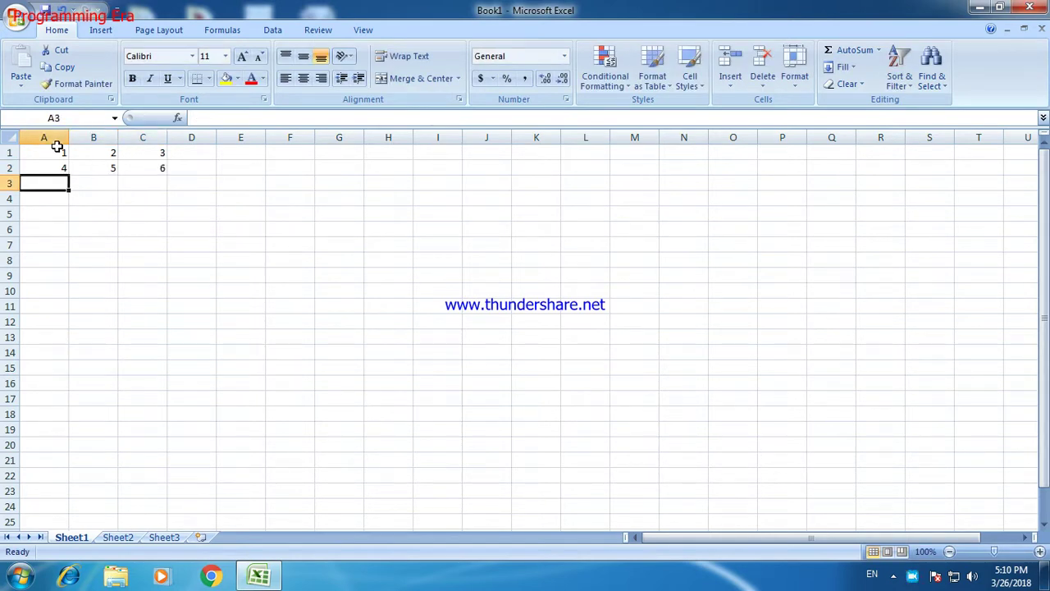
{"action": "type", "text": "7"}
{"action": "key", "text": "Right"}
{"action": "type", "text": "8"}
{"action": "key", "text": "Right"}
{"action": "type", "text": "9"}
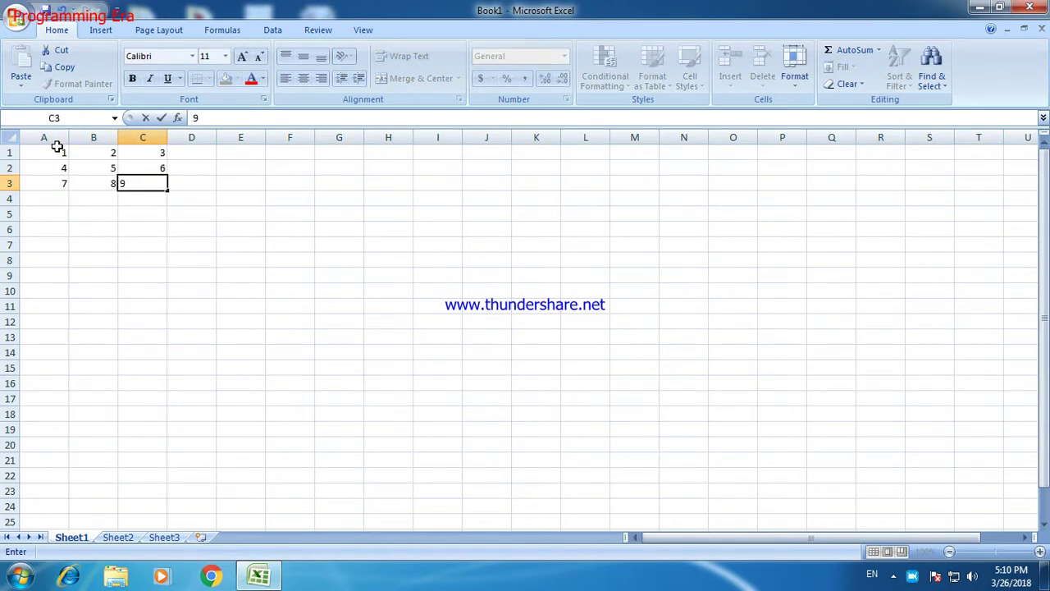
{"action": "left_click", "coordinate": [152, 275]}
Step: Copy the A1:C3 grid and paste it into F1:H3
{"action": "left_click_drag", "start_coordinate": [56, 154], "coordinate": [144, 181]}
{"action": "left_click", "coordinate": [61, 66]}
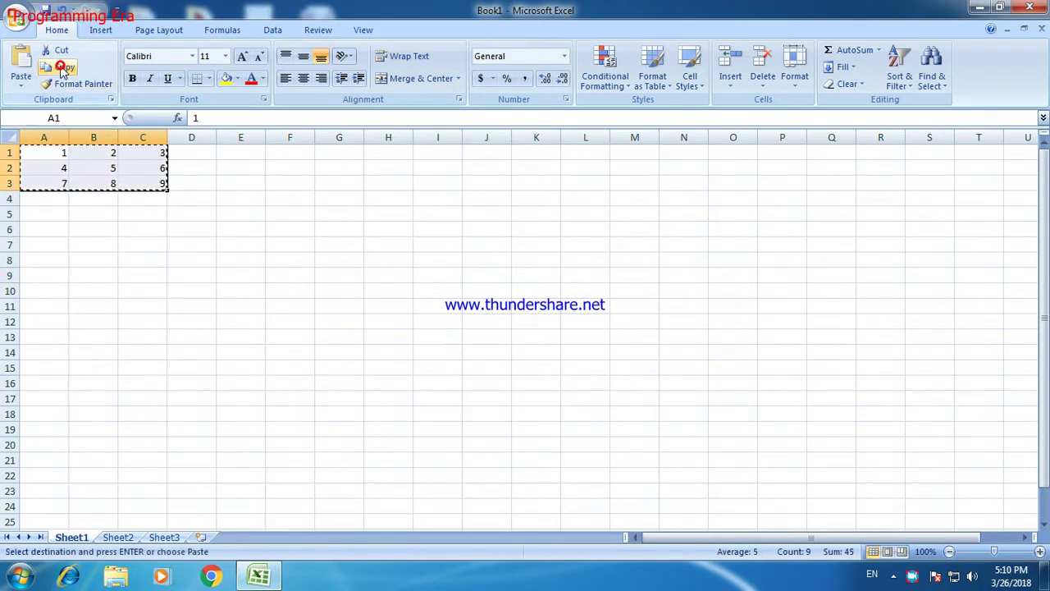
{"action": "left_click", "coordinate": [270, 159]}
{"action": "left_click", "coordinate": [21, 82]}
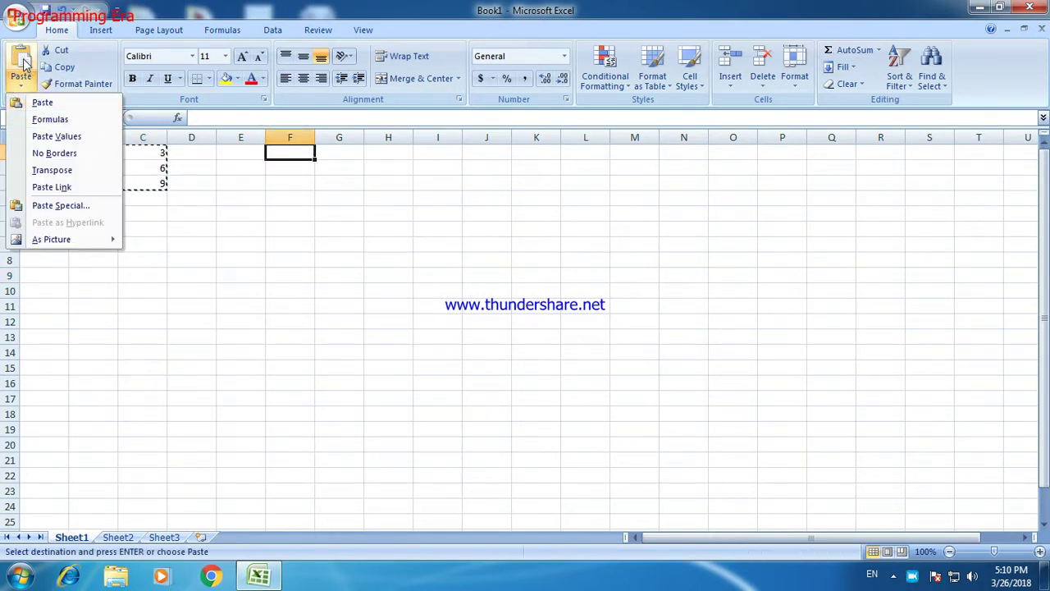
{"action": "left_click", "coordinate": [50, 119]}
Step: Reselect the original 1–9 grid in A1:C3
{"action": "left_click", "coordinate": [222, 215]}
{"action": "left_click", "coordinate": [54, 156]}
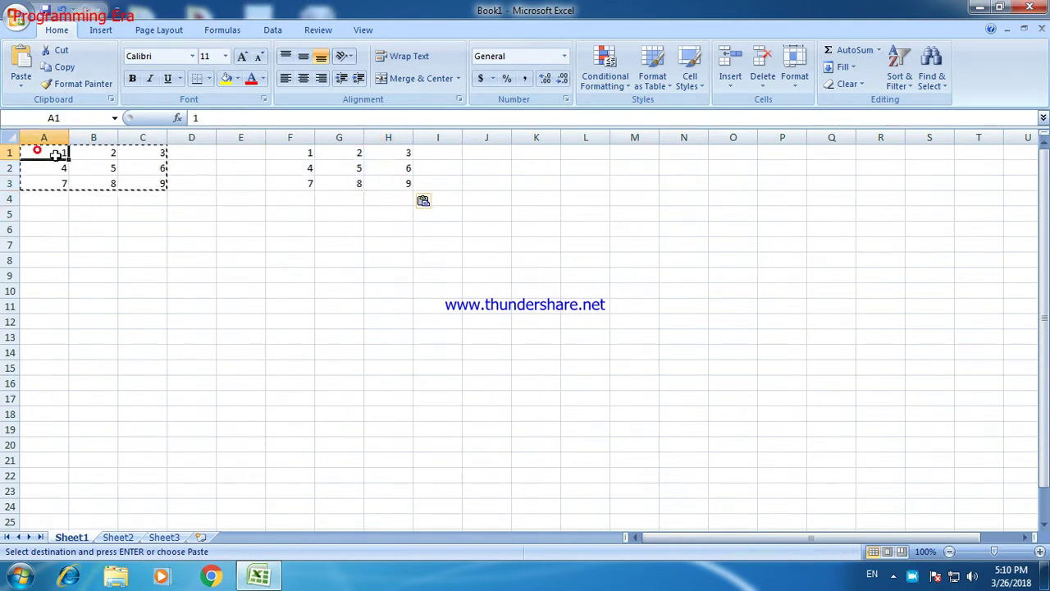
{"action": "left_click_drag", "start_coordinate": [54, 156], "coordinate": [136, 183]}
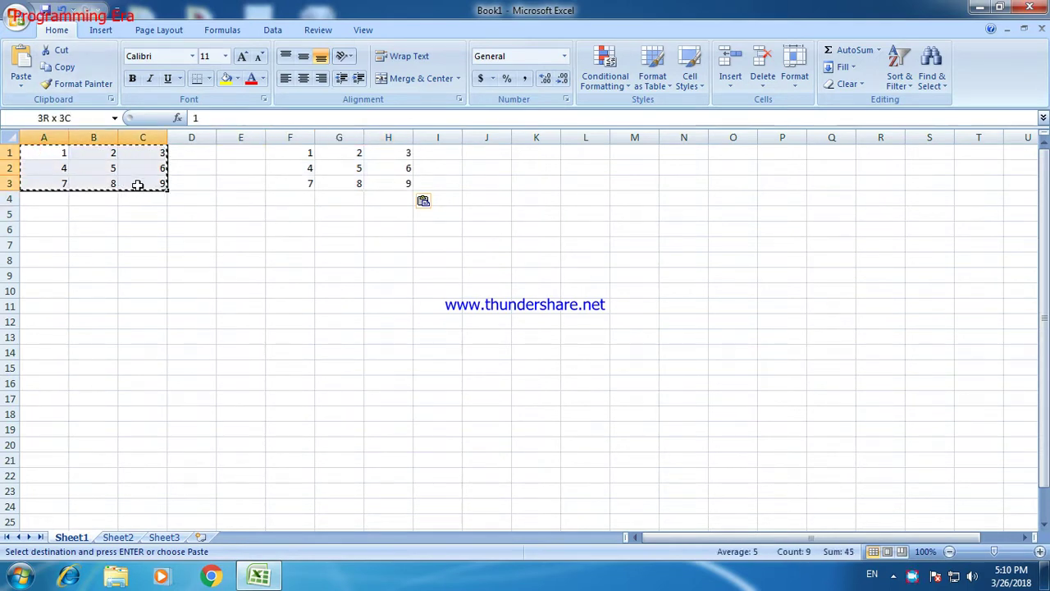
{"action": "left_click", "coordinate": [21, 87]}
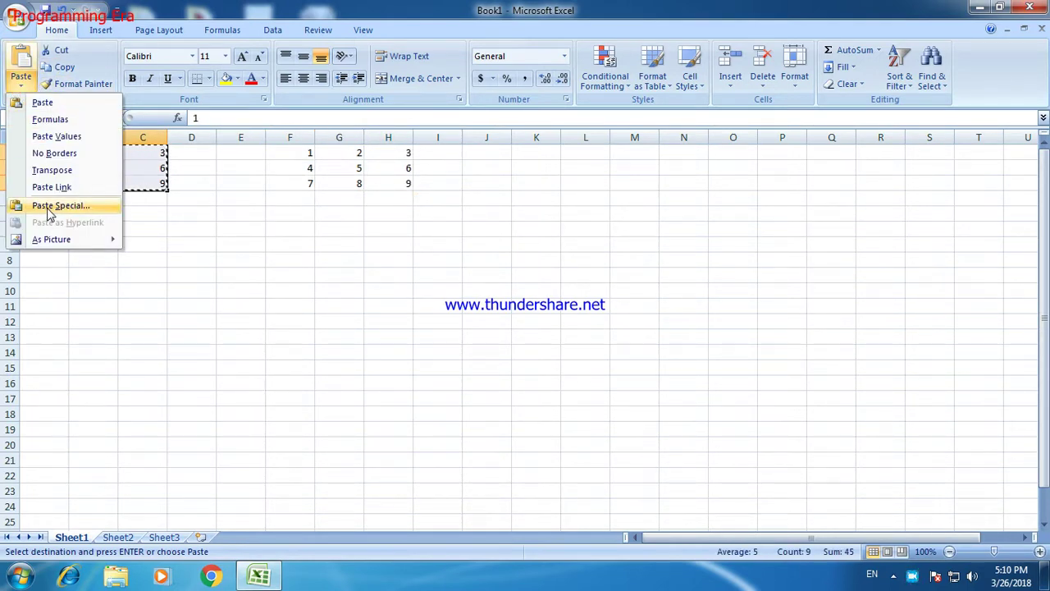
{"action": "left_click", "coordinate": [47, 207]}
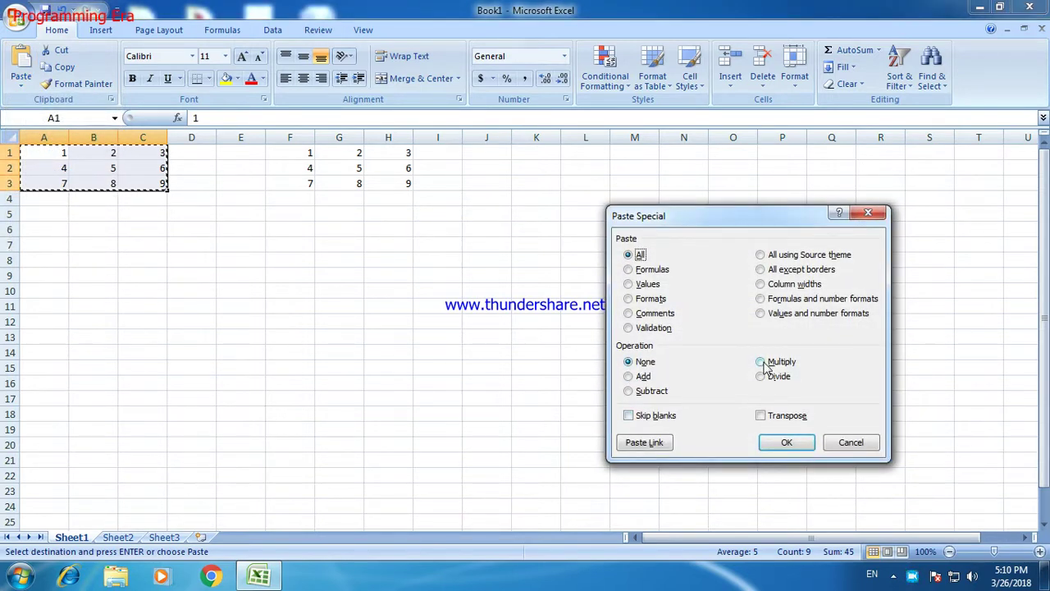
{"action": "left_click", "coordinate": [761, 362]}
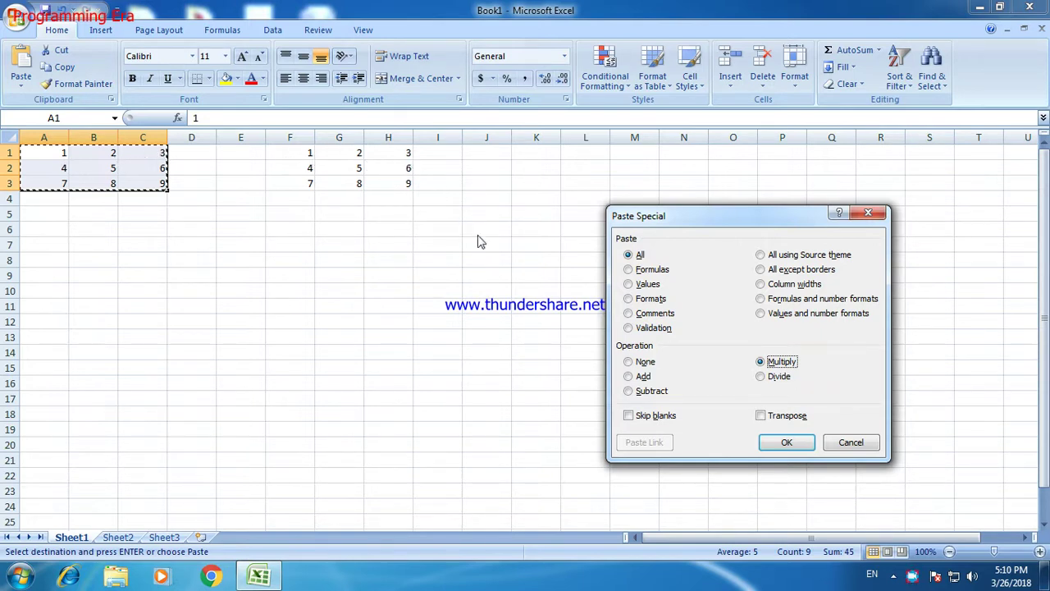
{"action": "left_click", "coordinate": [786, 443]}
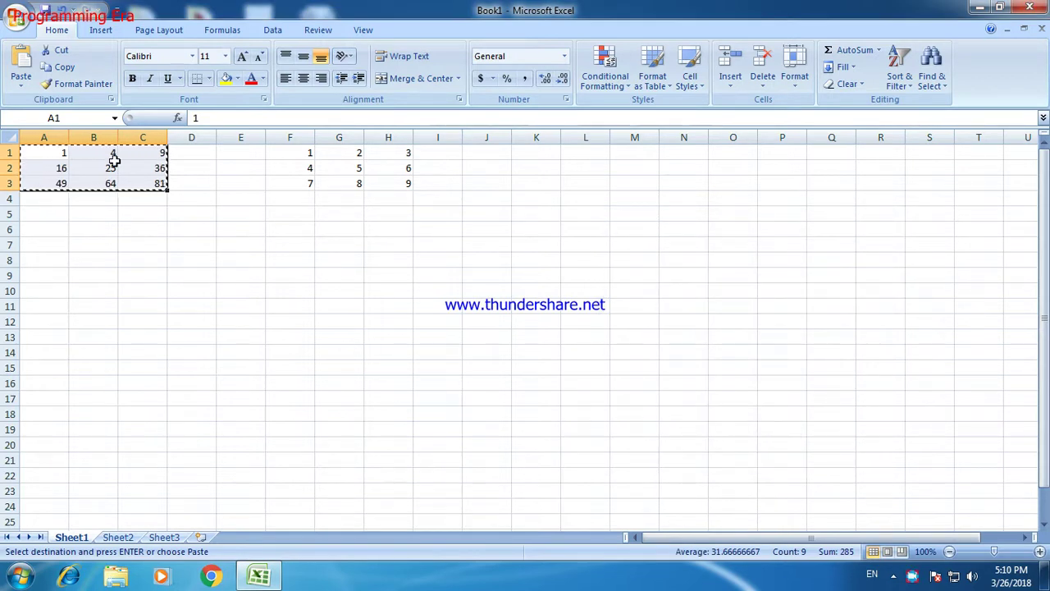
{"action": "left_click_drag", "start_coordinate": [45, 153], "coordinate": [148, 168]}
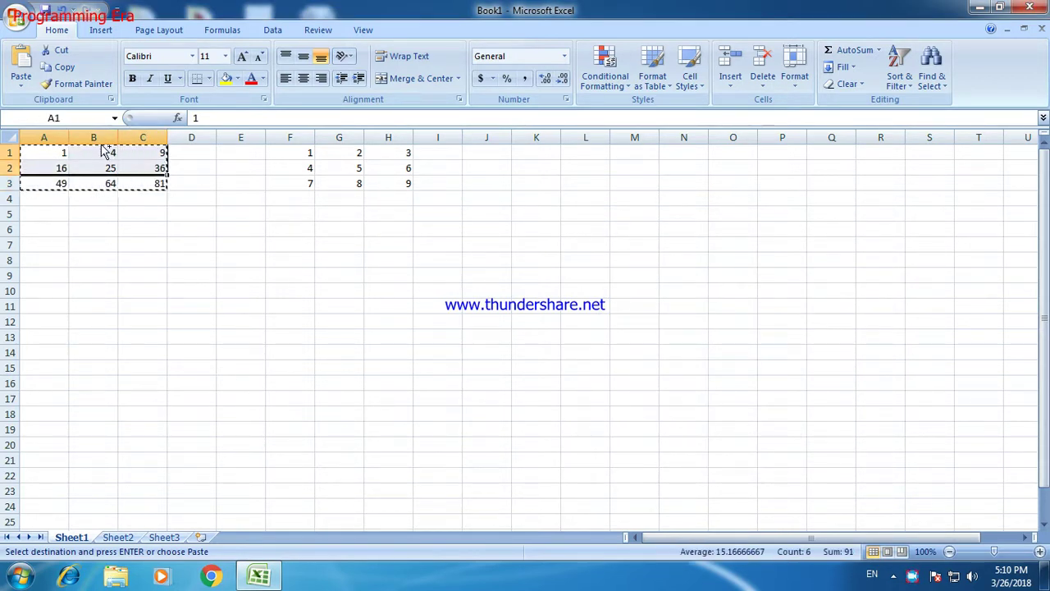
{"action": "key", "text": "ctrl+z"}
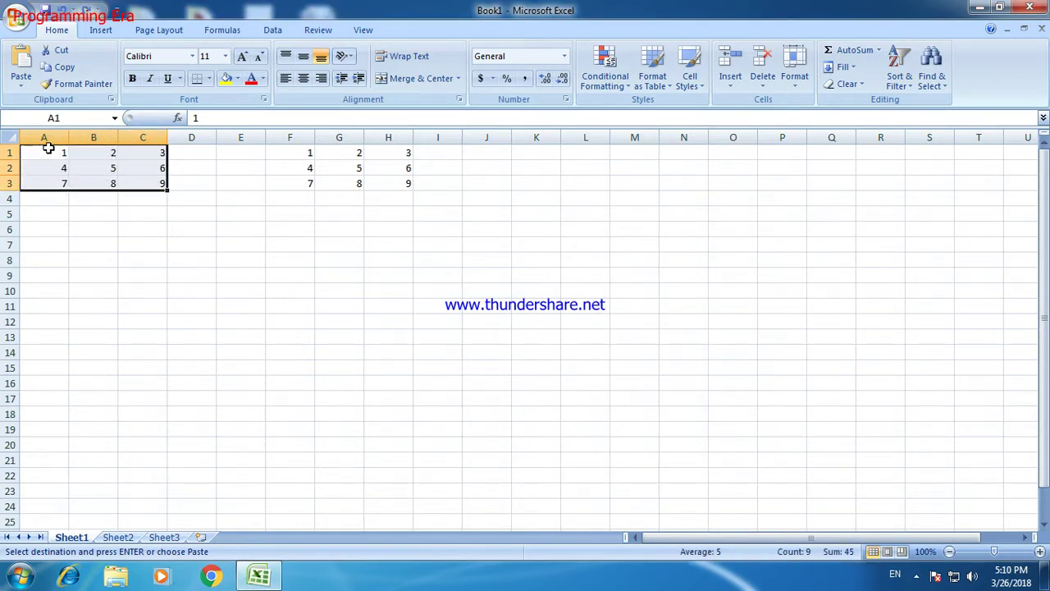
Step: Copy A1:C3 and Paste Special it onto F1:H3 using Multiply
{"action": "left_click_drag", "start_coordinate": [49, 147], "coordinate": [152, 181]}
{"action": "left_click", "coordinate": [62, 64]}
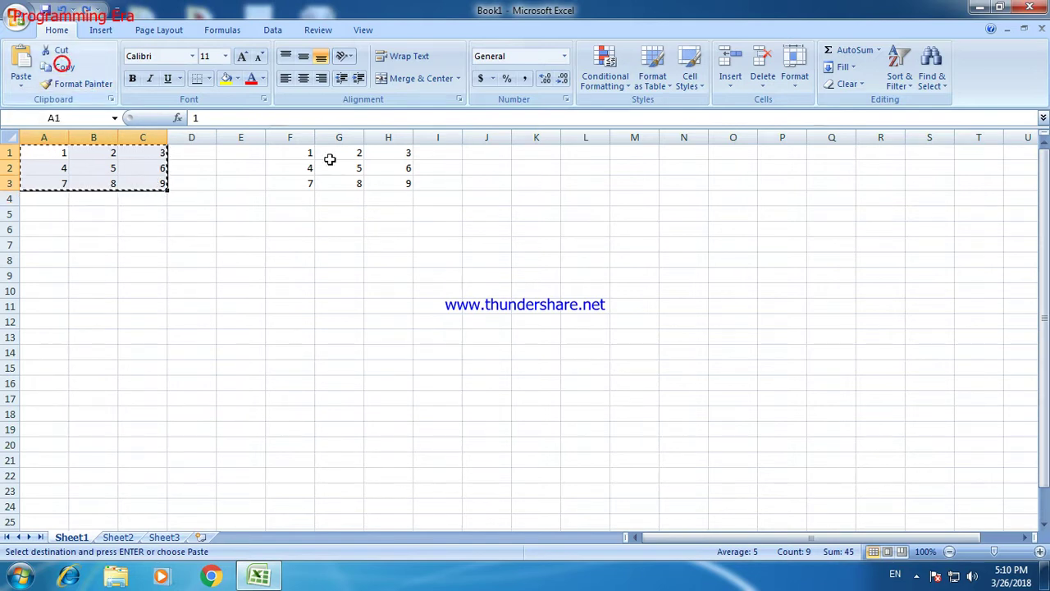
{"action": "left_click_drag", "start_coordinate": [304, 153], "coordinate": [403, 177]}
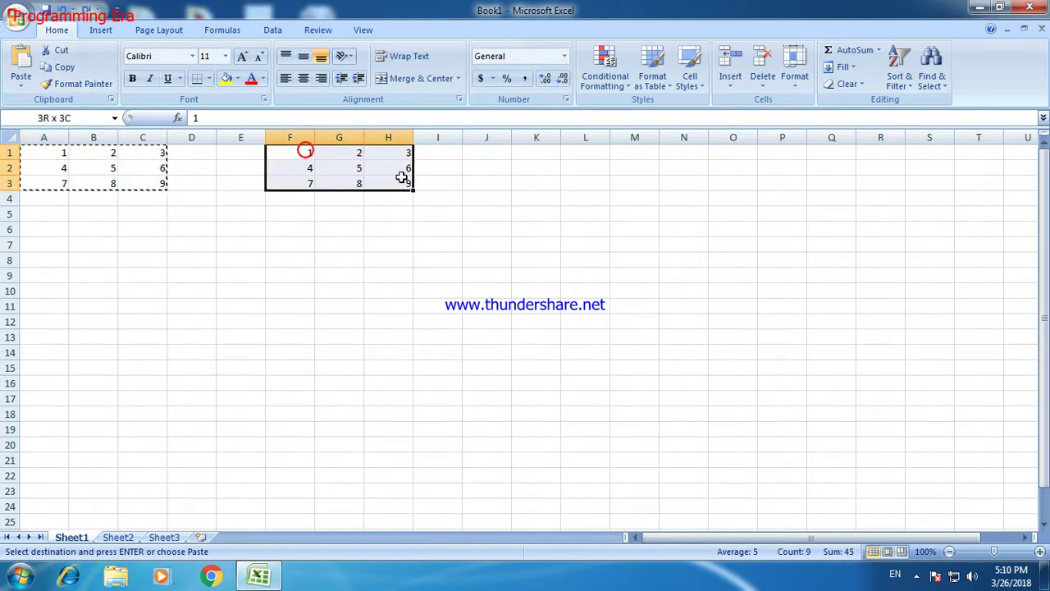
{"action": "left_click", "coordinate": [25, 86]}
{"action": "left_click", "coordinate": [51, 208]}
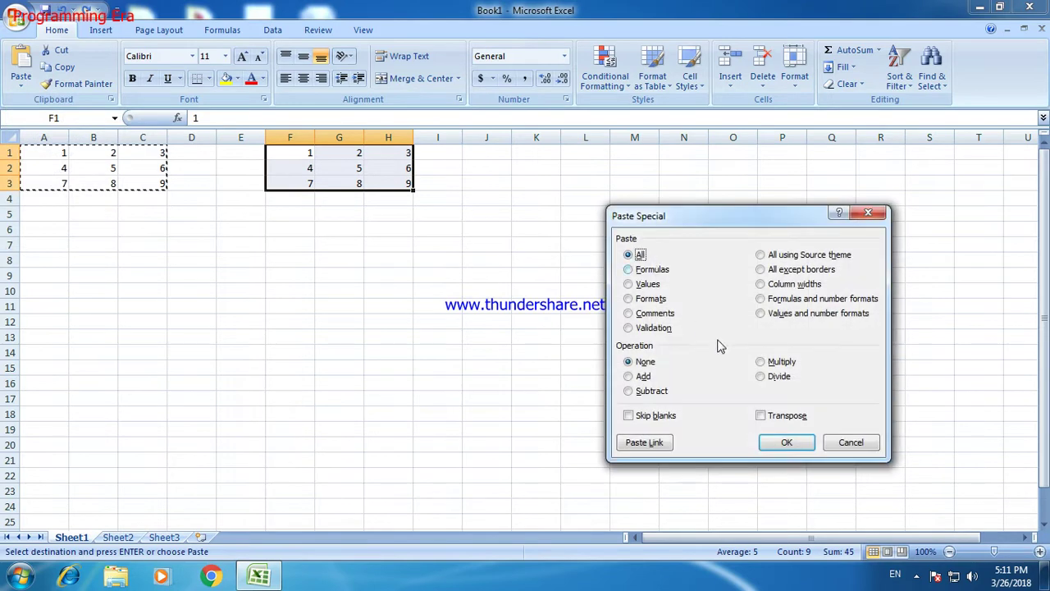
{"action": "left_click", "coordinate": [772, 364]}
{"action": "left_click", "coordinate": [786, 443]}
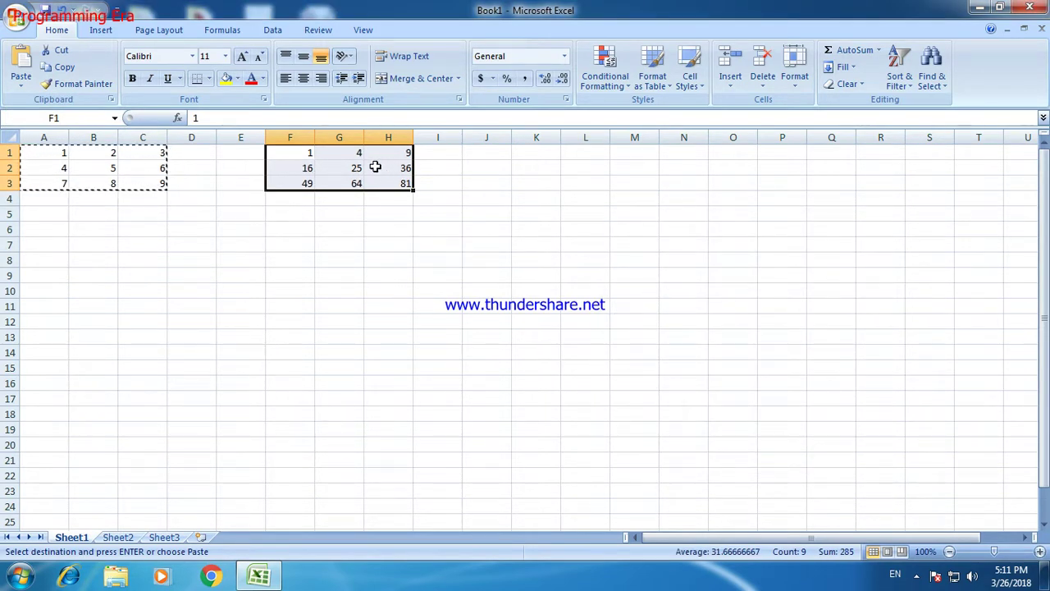
Step: Paste Special the copied 1–9 grid onto F1:H3 with the Add operation, giving 2 to 90
{"action": "left_click", "coordinate": [150, 226]}
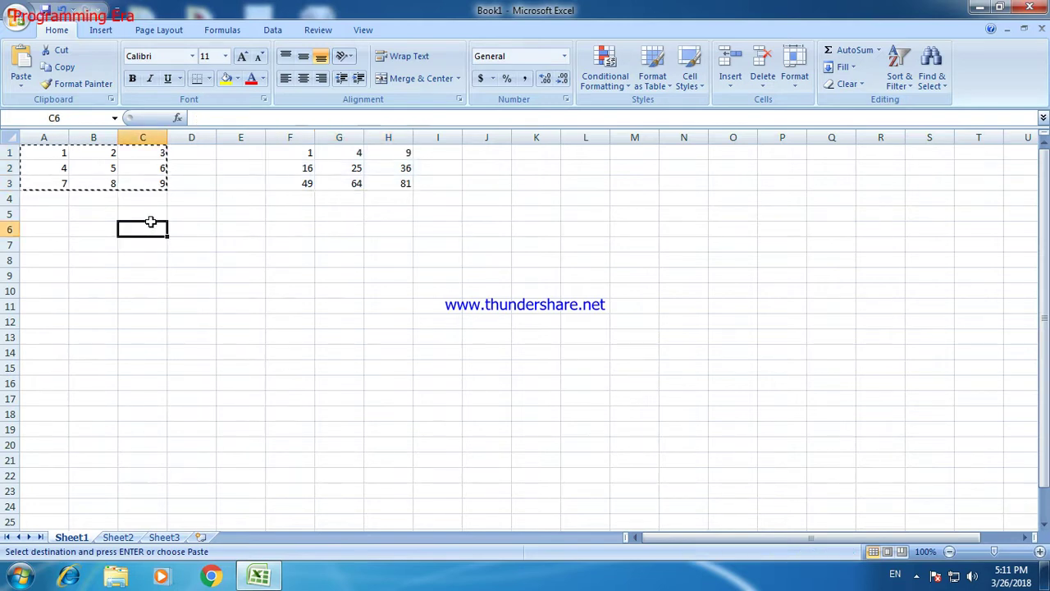
{"action": "left_click_drag", "start_coordinate": [41, 155], "coordinate": [123, 181]}
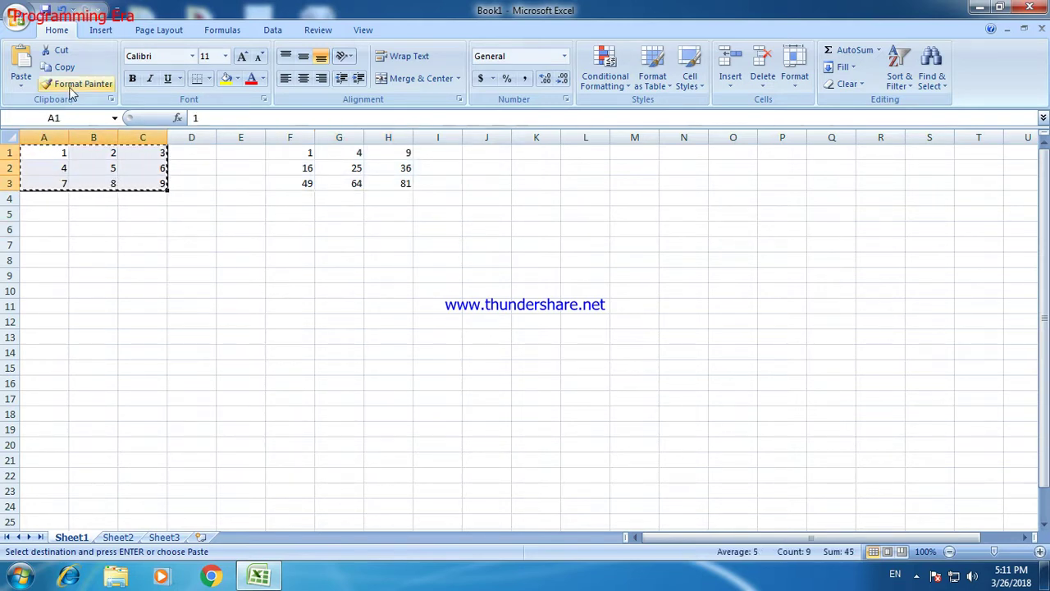
{"action": "left_click_drag", "start_coordinate": [293, 150], "coordinate": [394, 184]}
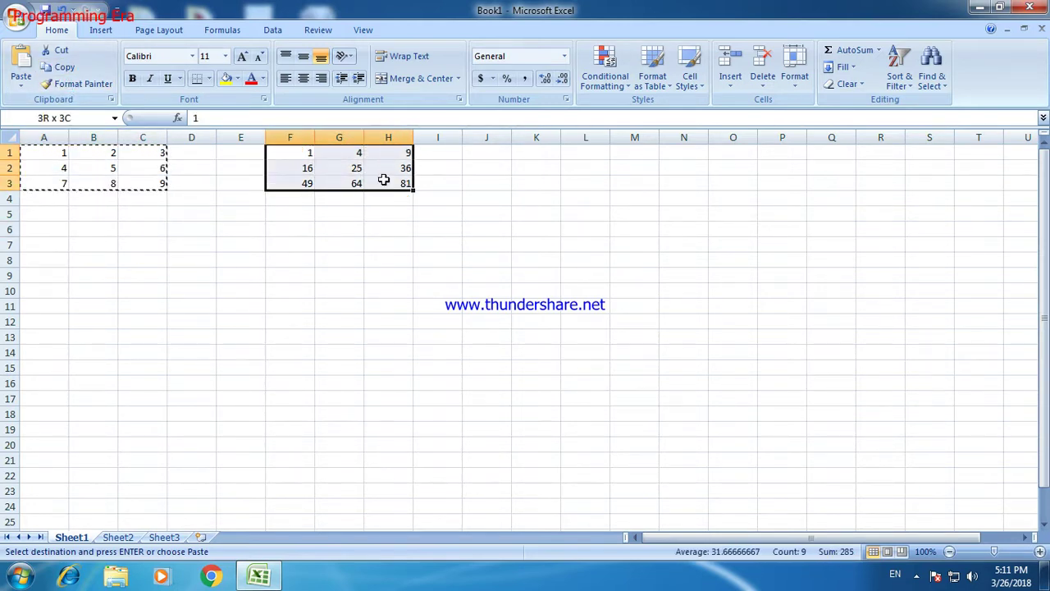
{"action": "left_click", "coordinate": [21, 82]}
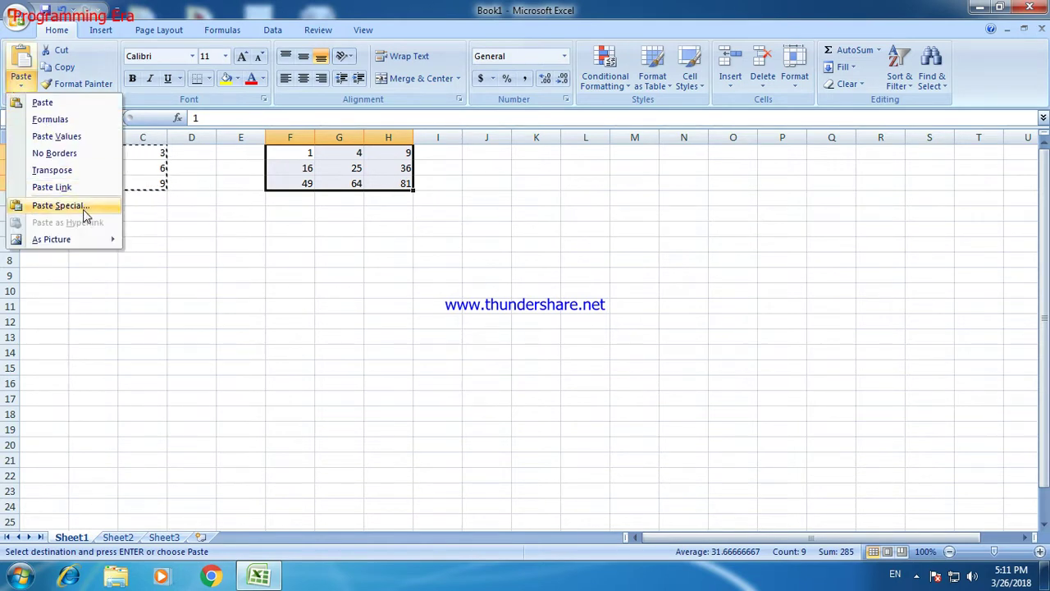
{"action": "left_click", "coordinate": [82, 208]}
{"action": "left_click", "coordinate": [644, 377]}
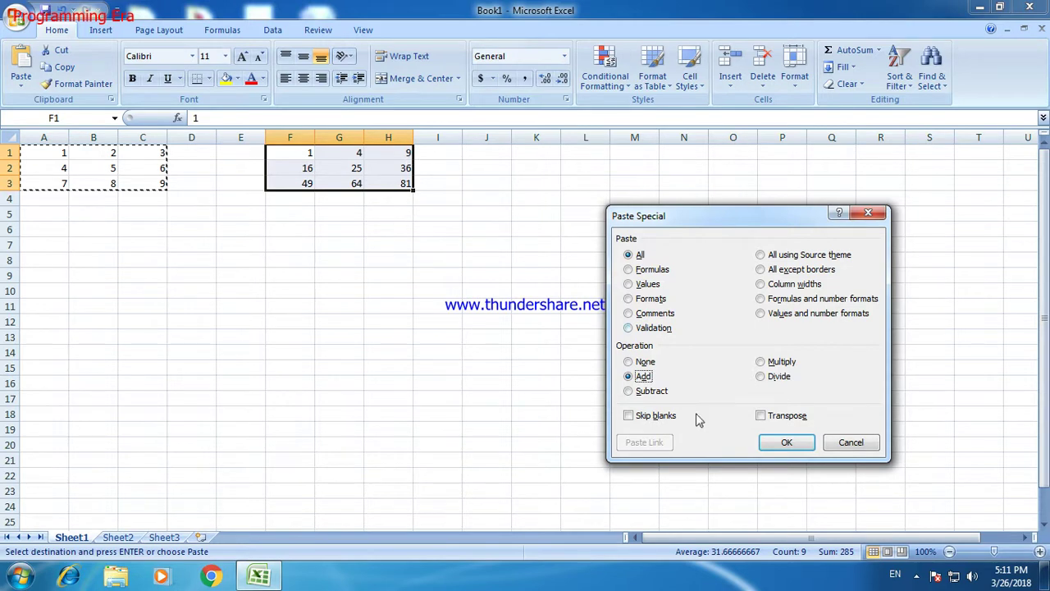
{"action": "left_click", "coordinate": [784, 441]}
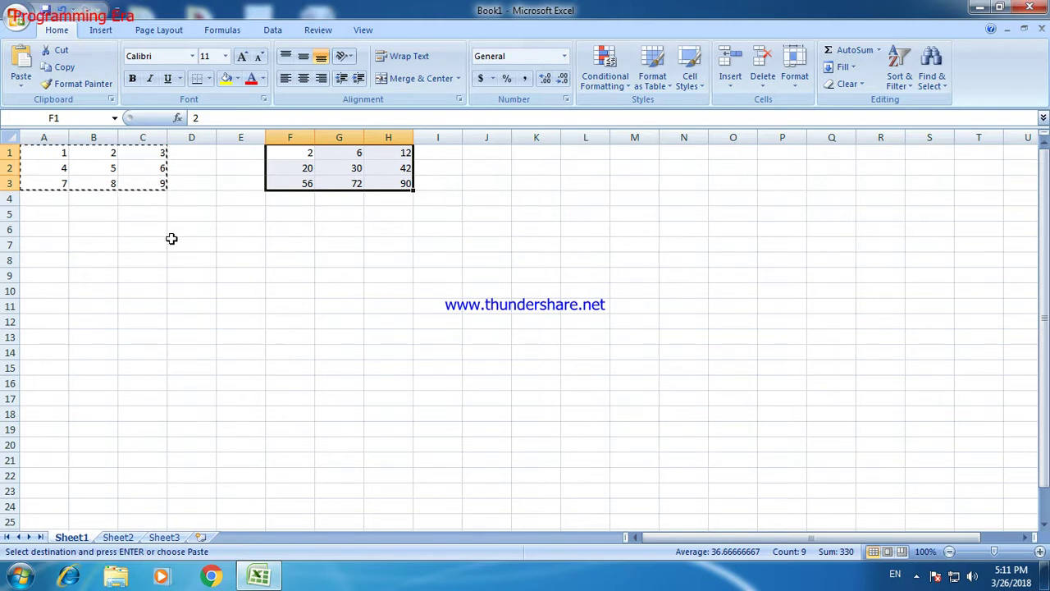
Step: Paste Special the copied grid onto F1:H3 with Divide, giving values 2 through 10
{"action": "left_click_drag", "start_coordinate": [53, 155], "coordinate": [145, 184]}
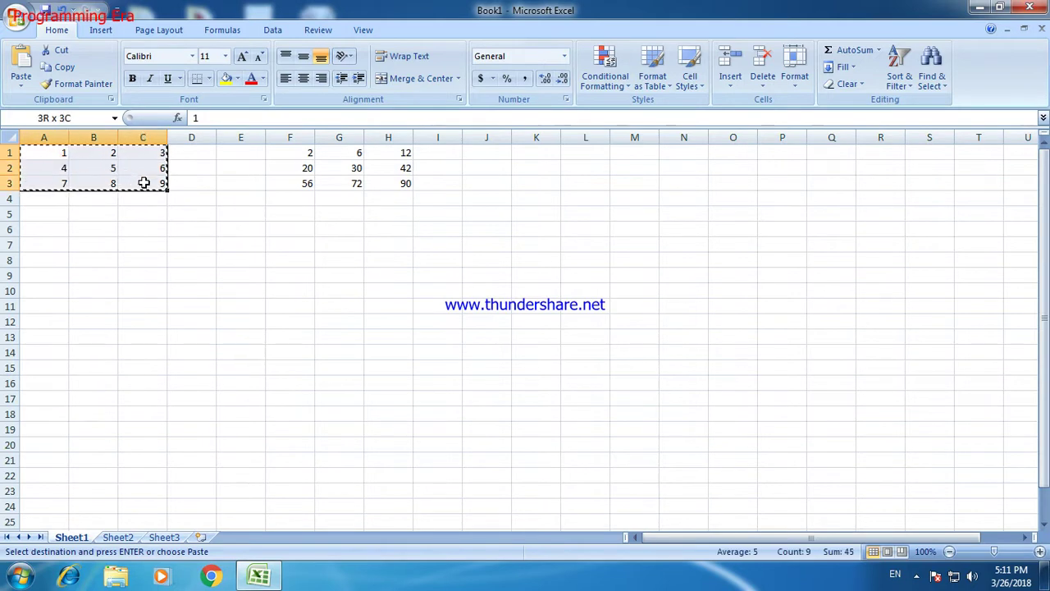
{"action": "left_click_drag", "start_coordinate": [296, 153], "coordinate": [401, 181]}
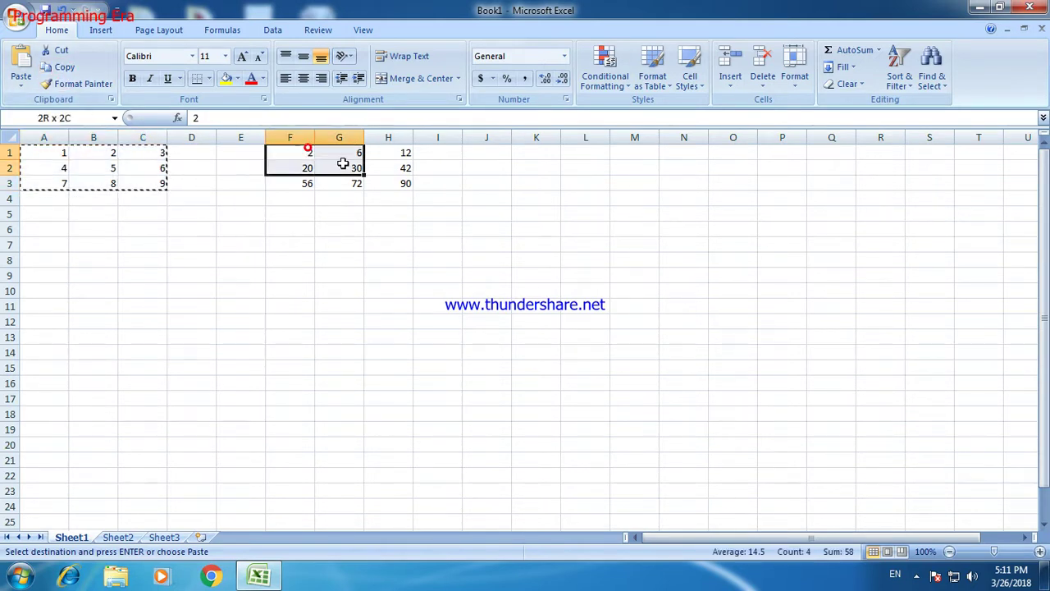
{"action": "left_click", "coordinate": [22, 87]}
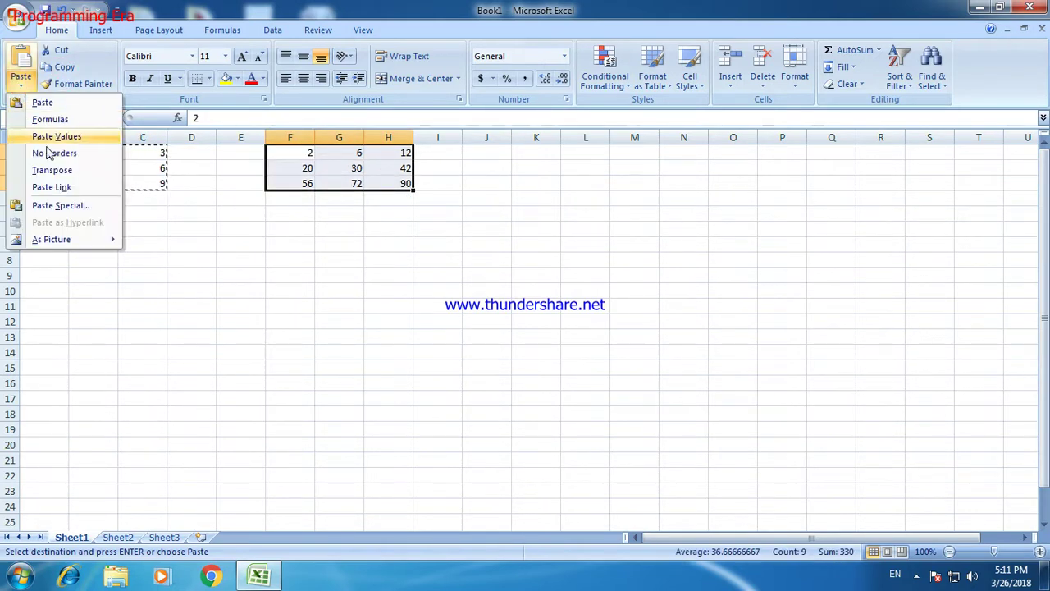
{"action": "left_click", "coordinate": [62, 204]}
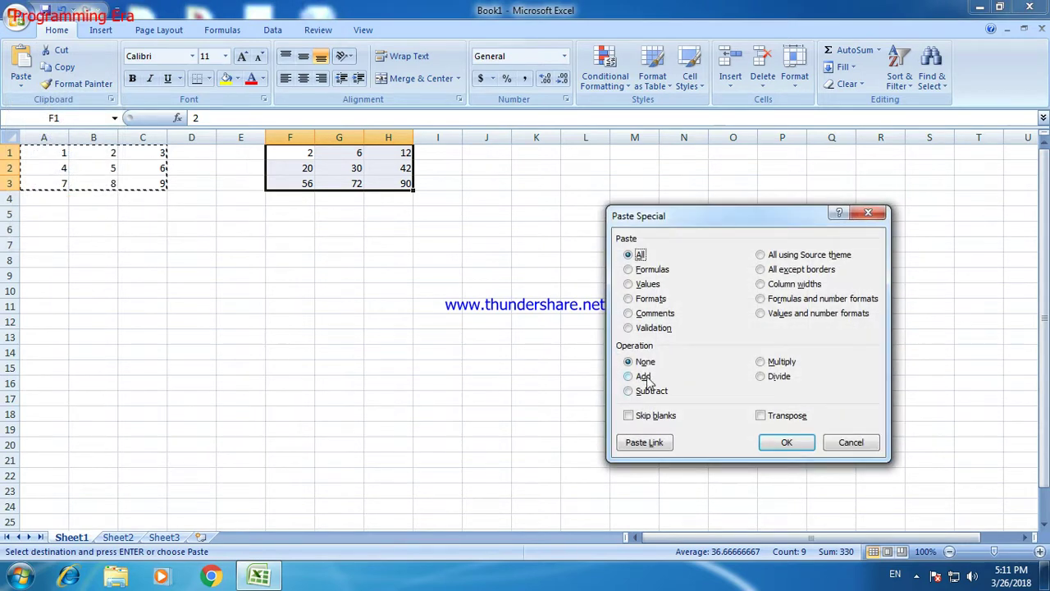
{"action": "left_click", "coordinate": [781, 378]}
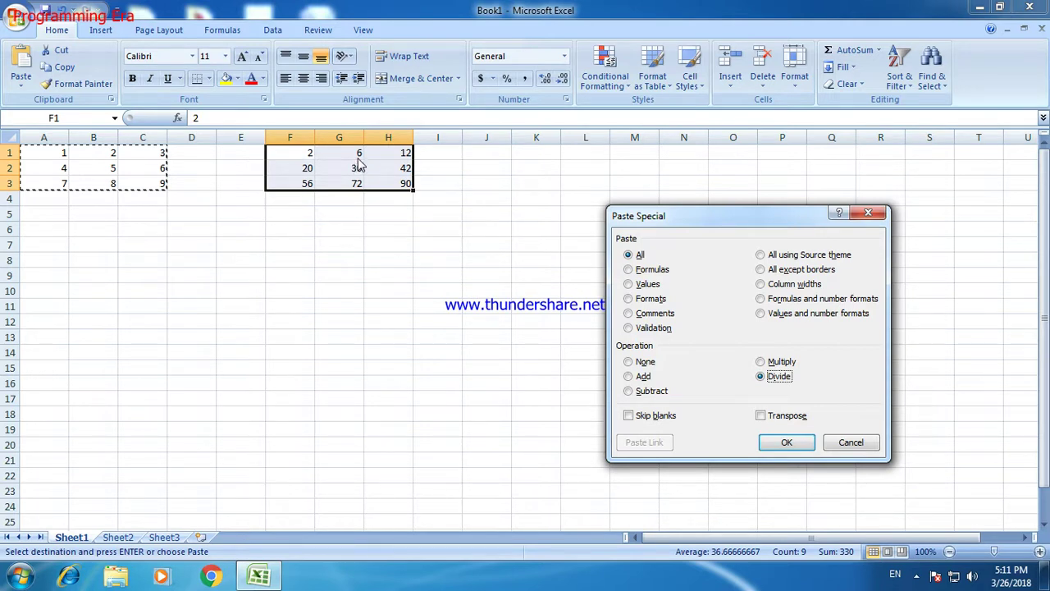
{"action": "left_click", "coordinate": [800, 447]}
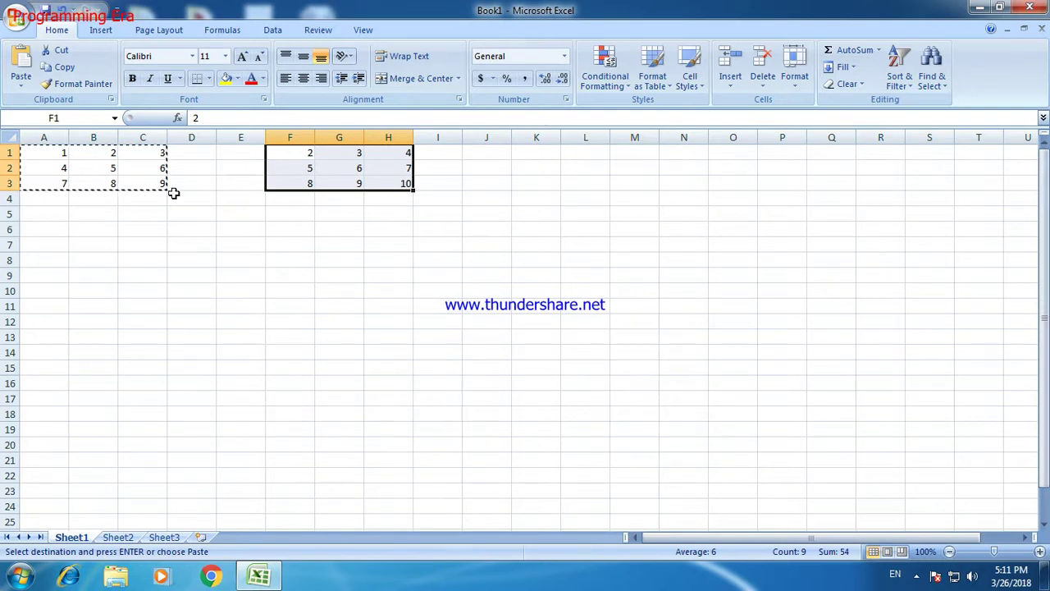
{"action": "left_click_drag", "start_coordinate": [43, 150], "coordinate": [150, 178]}
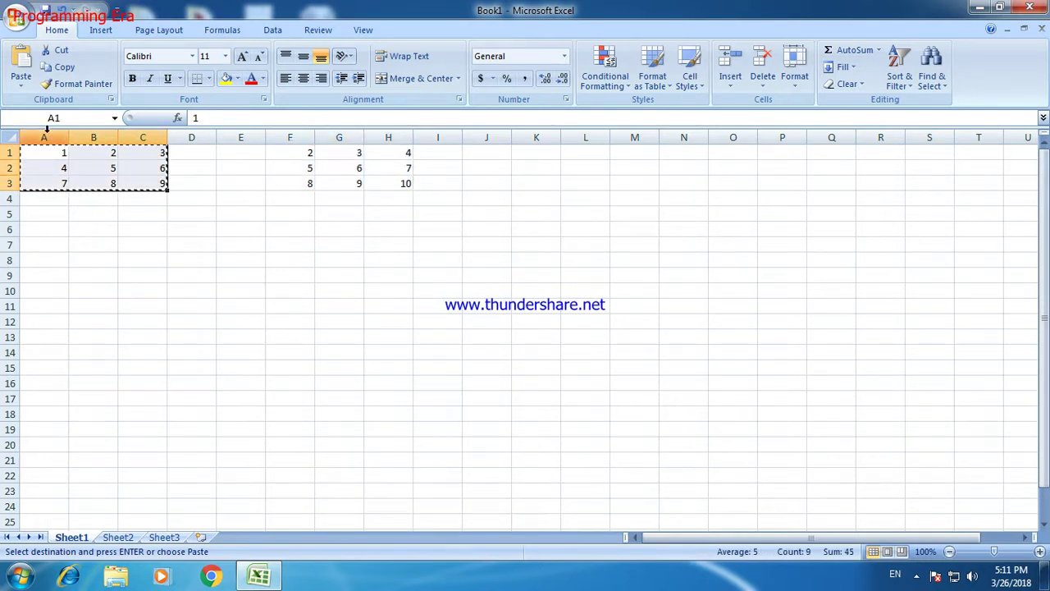
Step: Paste Special the copied grid onto F1:H3 with Subtract, so every cell reads 1
{"action": "left_click_drag", "start_coordinate": [296, 156], "coordinate": [408, 188]}
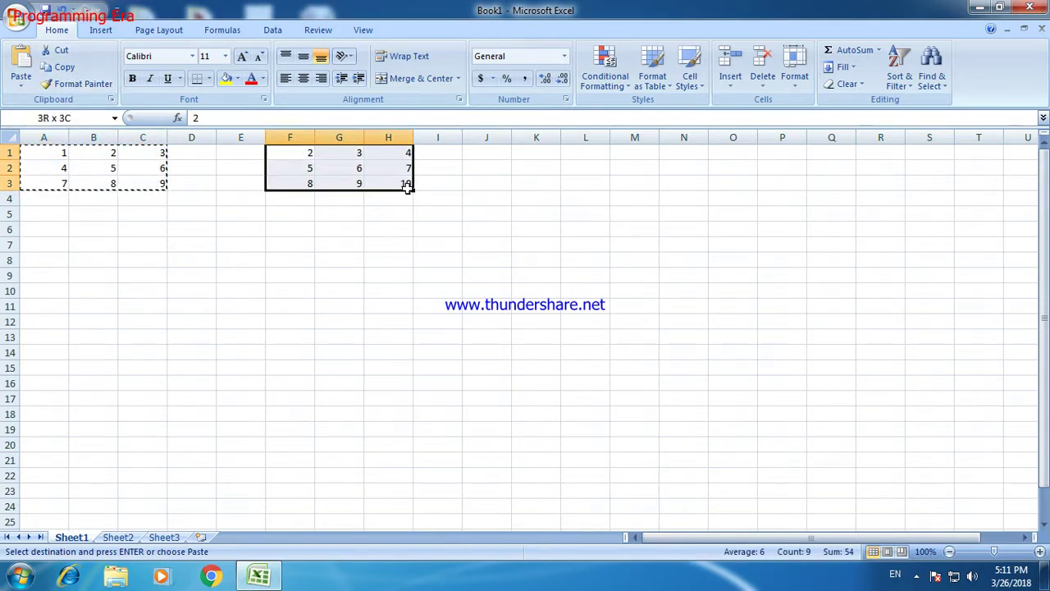
{"action": "left_click", "coordinate": [20, 82]}
{"action": "left_click", "coordinate": [75, 206]}
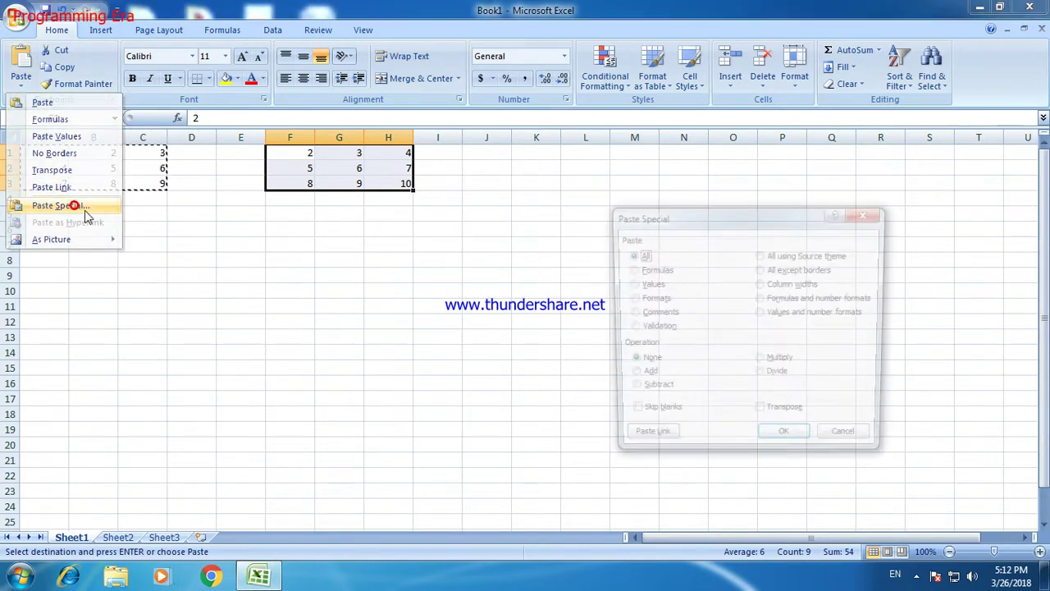
{"action": "left_click", "coordinate": [654, 393]}
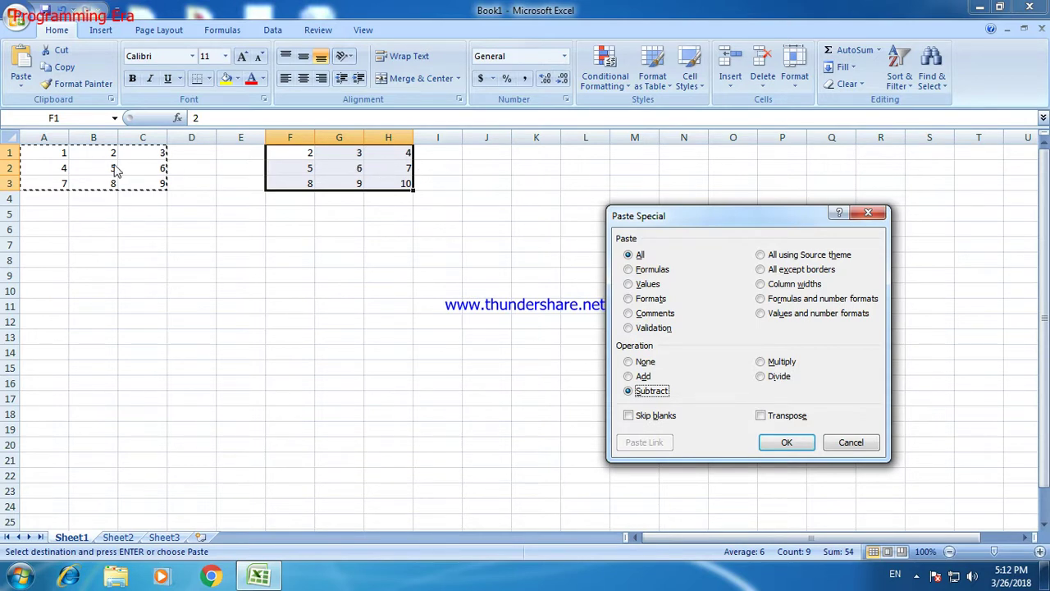
{"action": "left_click", "coordinate": [790, 443]}
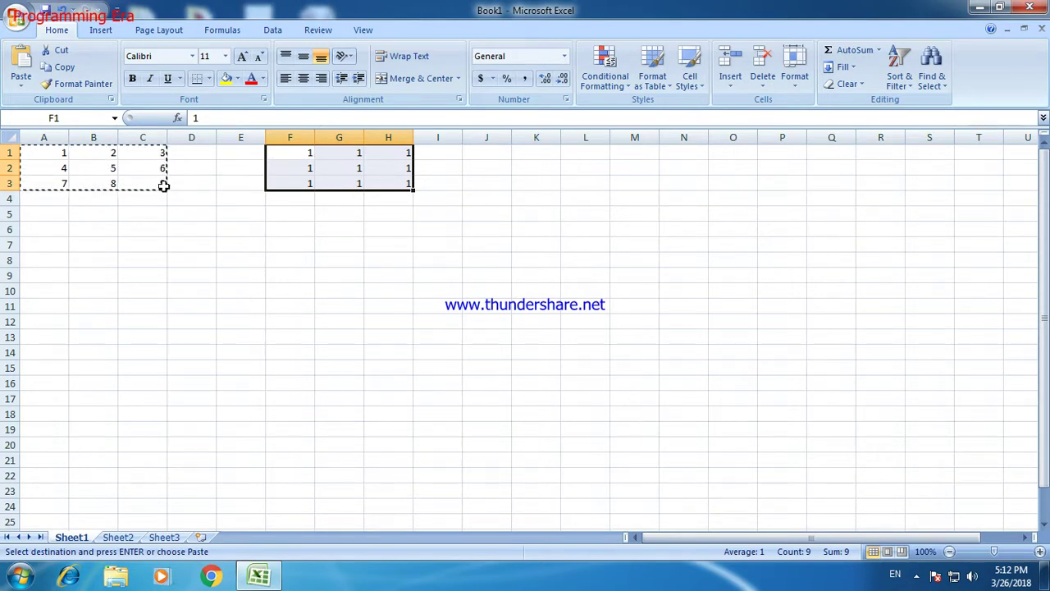
Step: Clear the value 5 from B2 and the value 4 from A2
{"action": "left_click", "coordinate": [192, 246]}
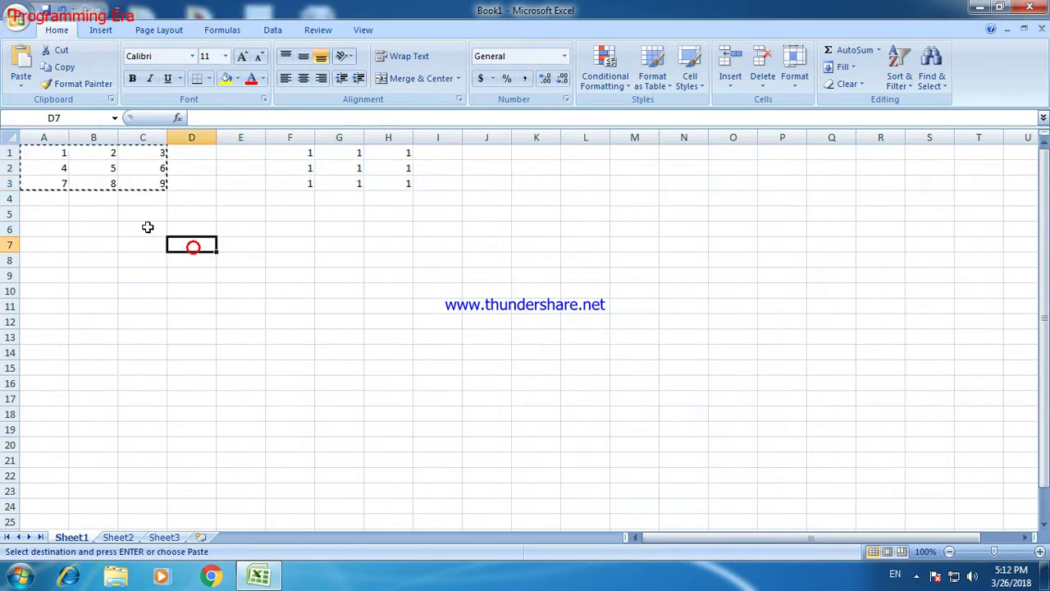
{"action": "left_click", "coordinate": [103, 170]}
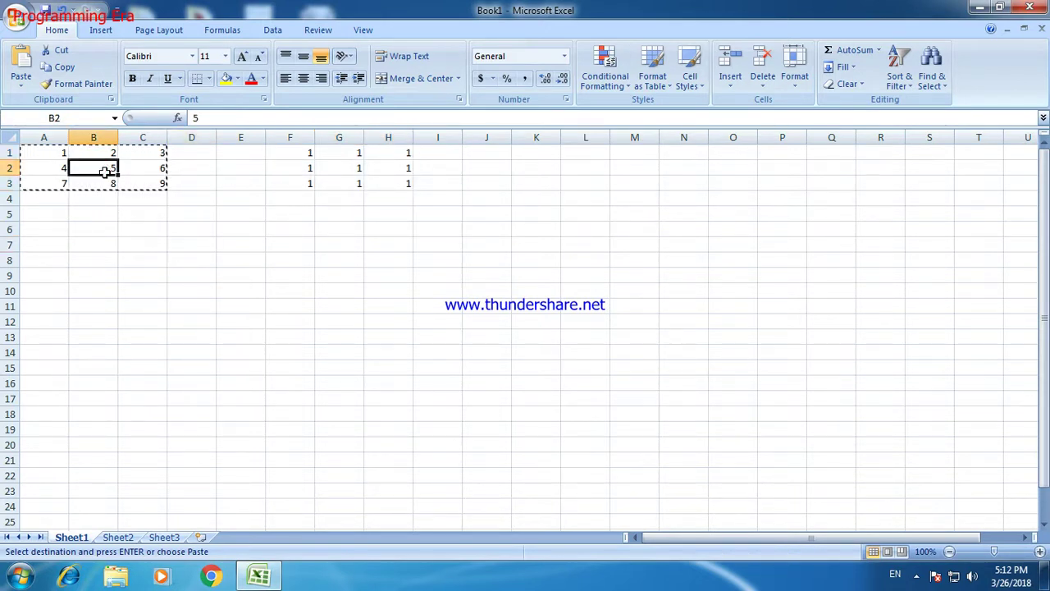
{"action": "key", "text": "Delete"}
{"action": "left_click", "coordinate": [177, 237]}
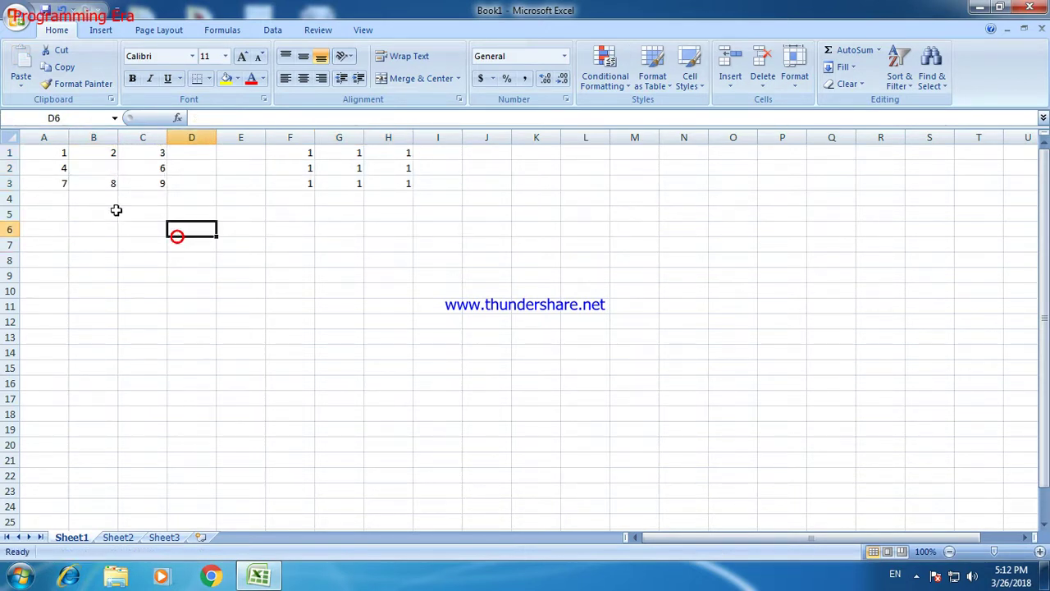
{"action": "left_click", "coordinate": [56, 168]}
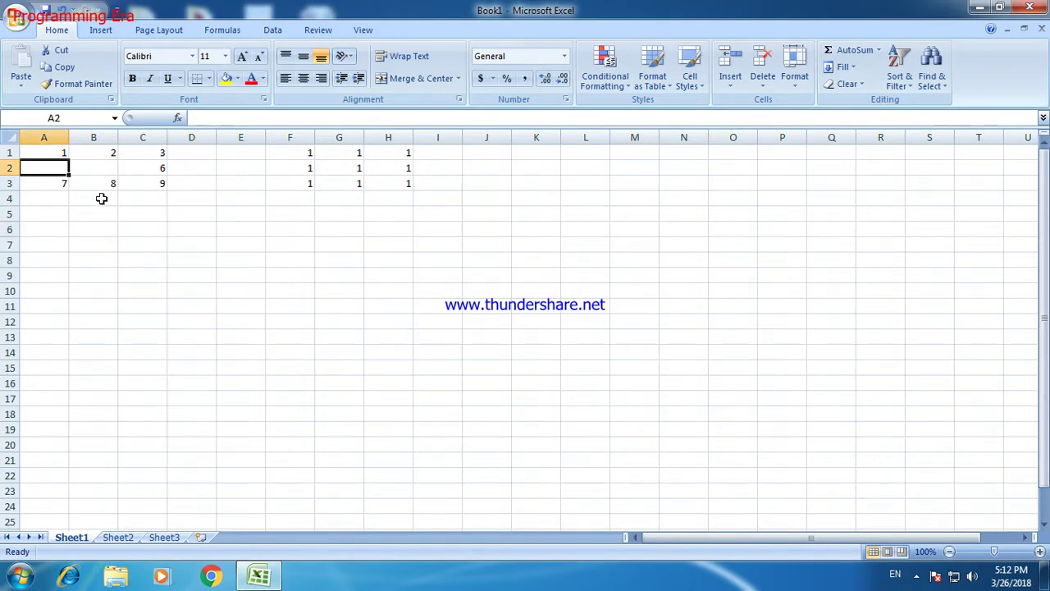
Step: Copy A1:C3 with its blanks, try a paste into F1:H3, then undo it
{"action": "left_click_drag", "start_coordinate": [30, 152], "coordinate": [165, 188]}
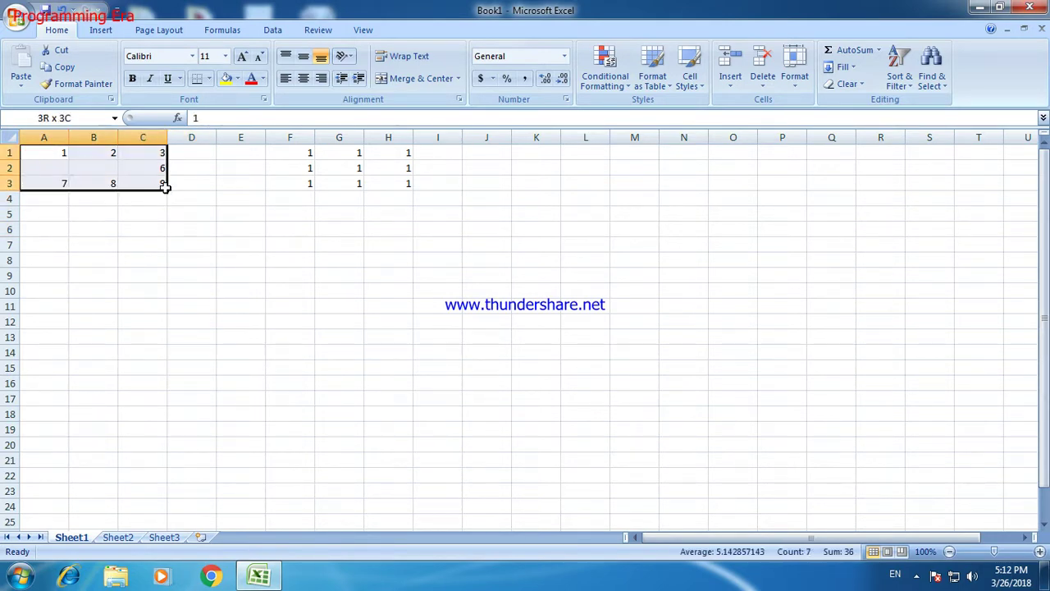
{"action": "left_click", "coordinate": [60, 66]}
{"action": "left_click_drag", "start_coordinate": [297, 152], "coordinate": [408, 184]}
{"action": "left_click", "coordinate": [22, 70]}
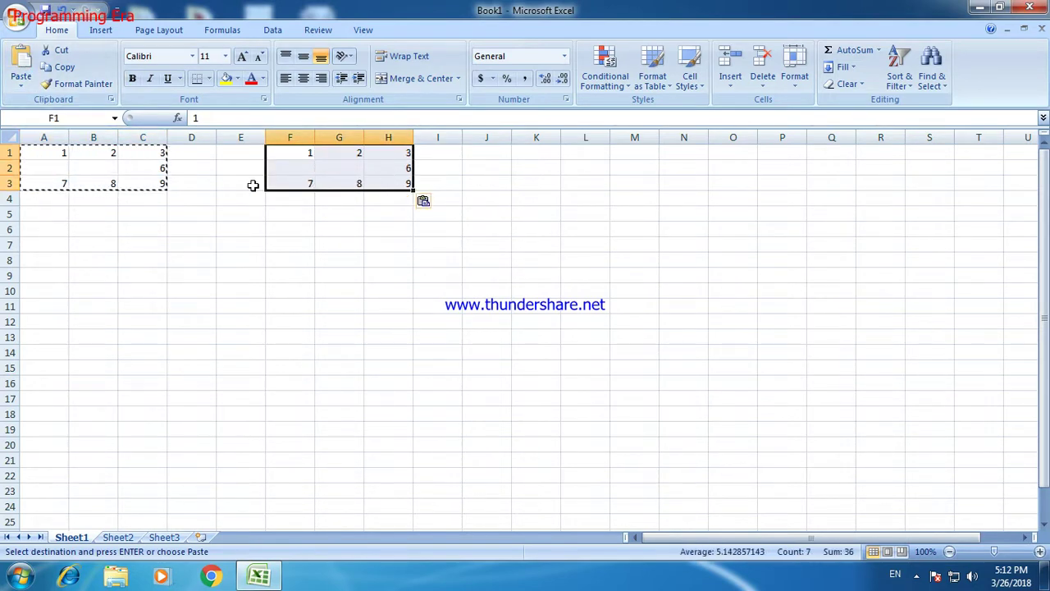
{"action": "left_click", "coordinate": [53, 168]}
{"action": "left_click", "coordinate": [93, 168]}
{"action": "left_click", "coordinate": [324, 165]}
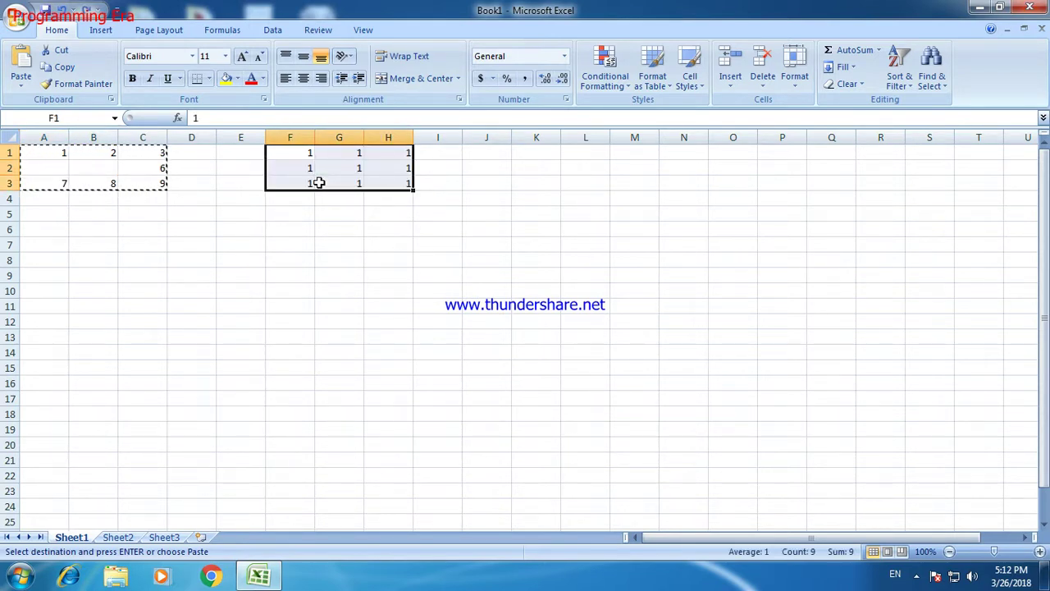
Step: Paste Special onto F1:H3 with Skip blanks ticked, so F2 and G2 keep 1
{"action": "left_click_drag", "start_coordinate": [62, 153], "coordinate": [156, 183]}
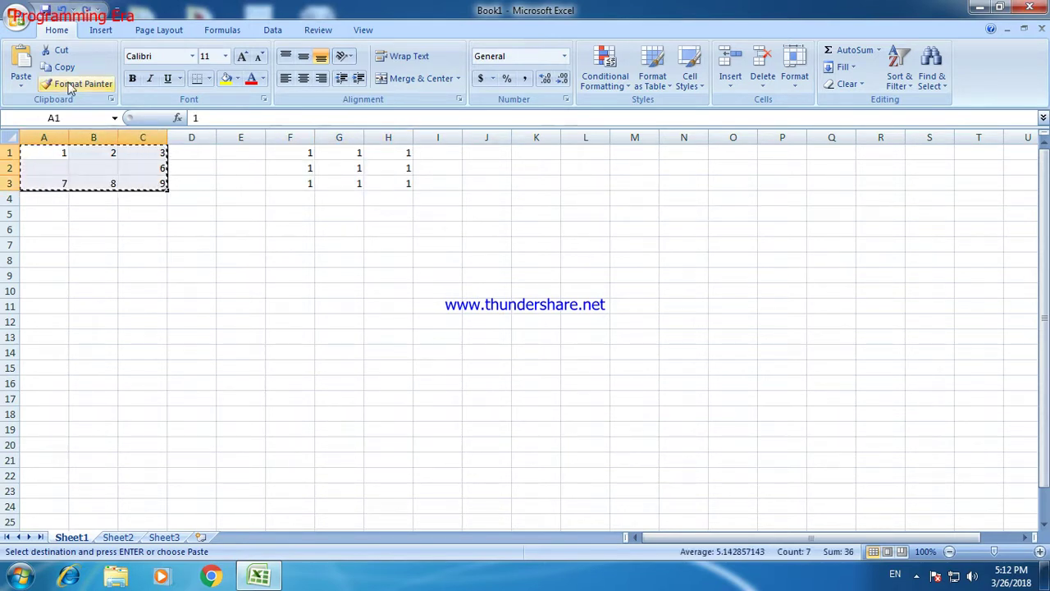
{"action": "left_click_drag", "start_coordinate": [283, 148], "coordinate": [402, 184]}
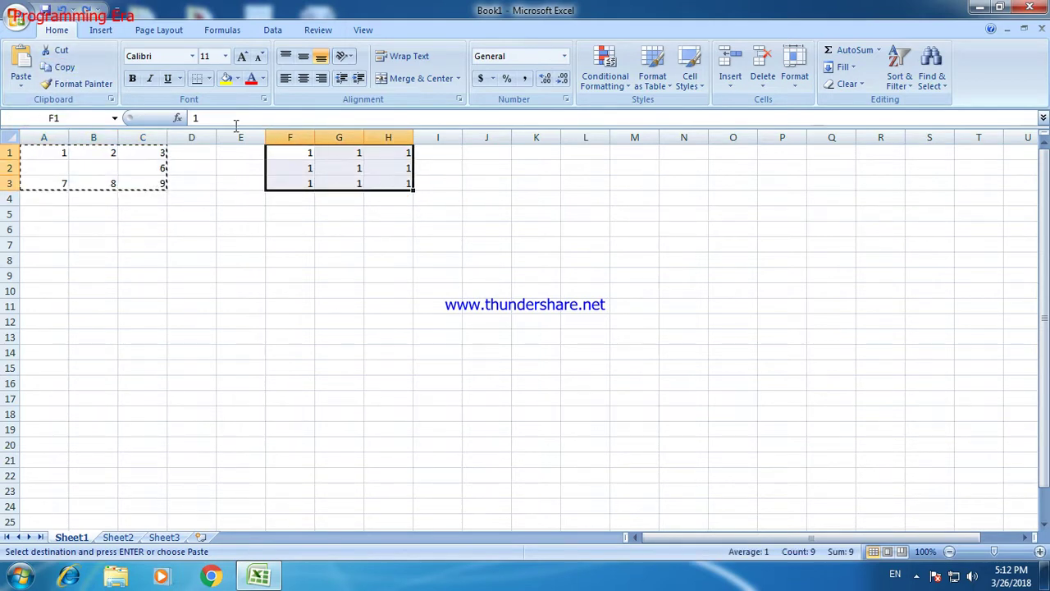
{"action": "left_click", "coordinate": [20, 84]}
{"action": "left_click", "coordinate": [56, 207]}
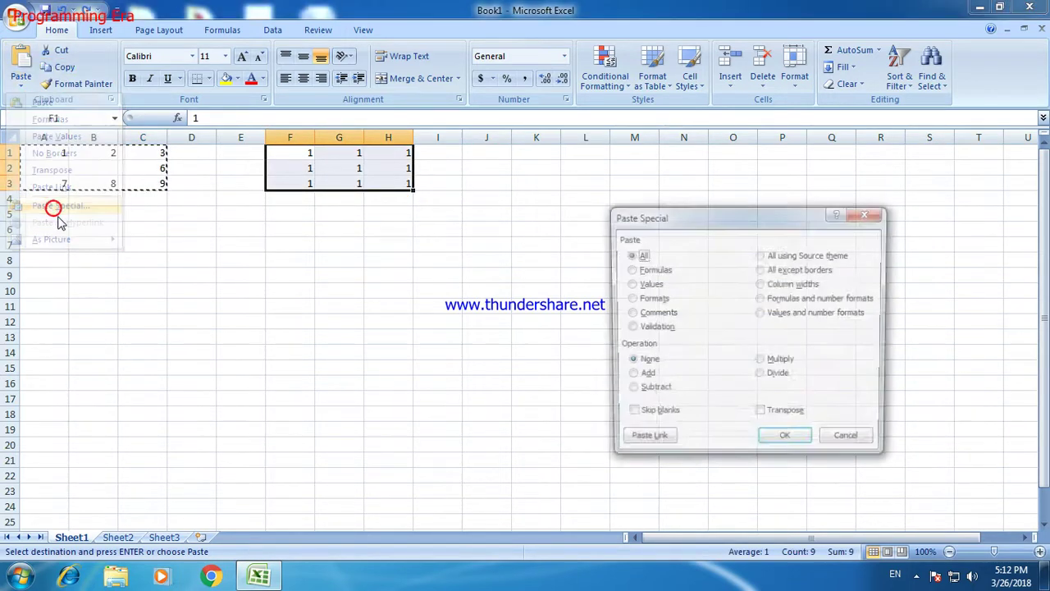
{"action": "left_click", "coordinate": [645, 419]}
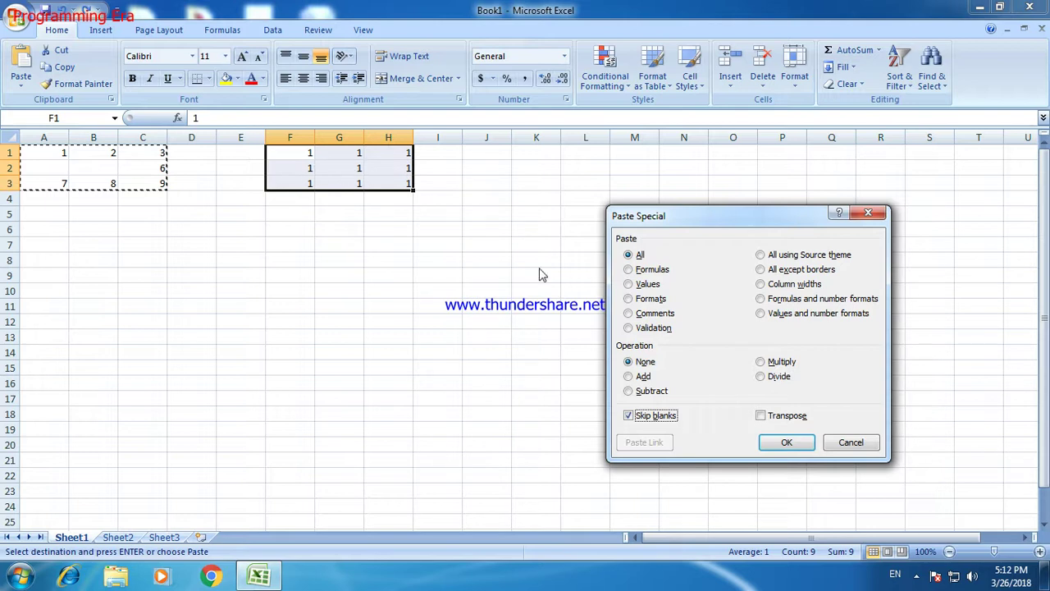
{"action": "left_click", "coordinate": [784, 444]}
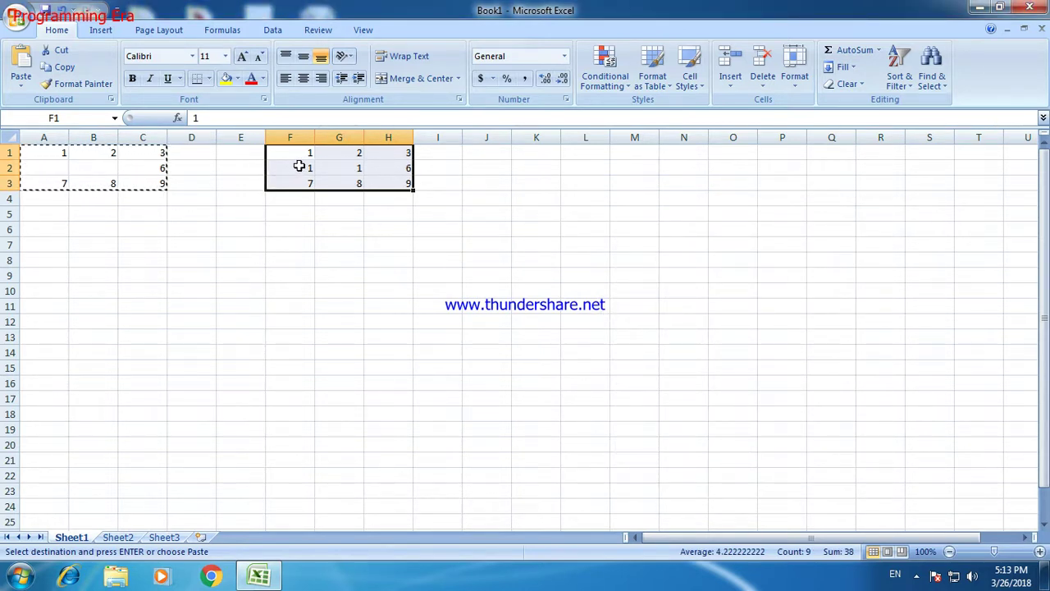
{"action": "left_click", "coordinate": [297, 167]}
{"action": "left_click", "coordinate": [354, 172]}
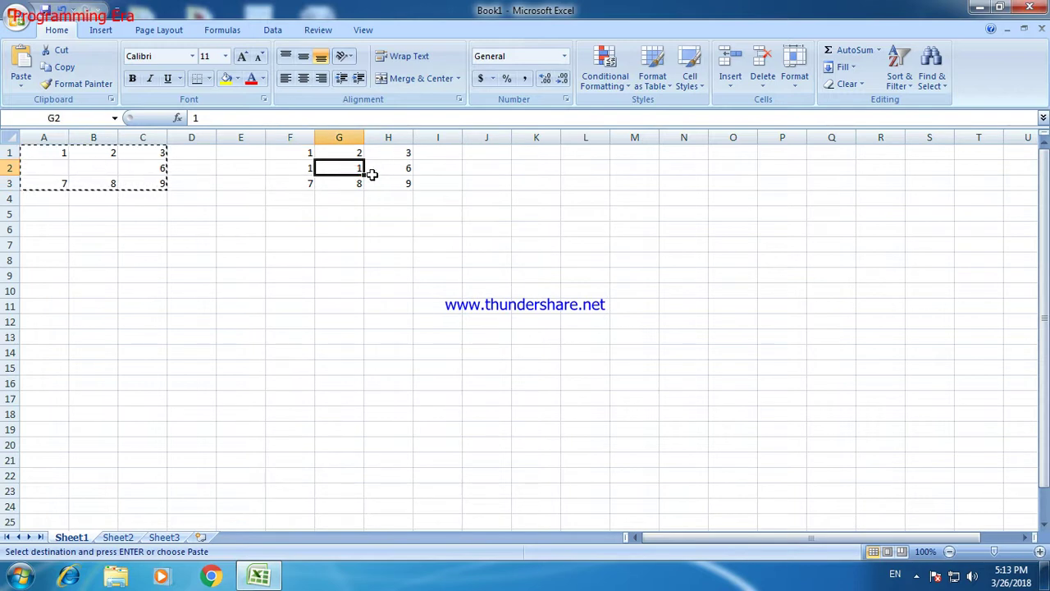